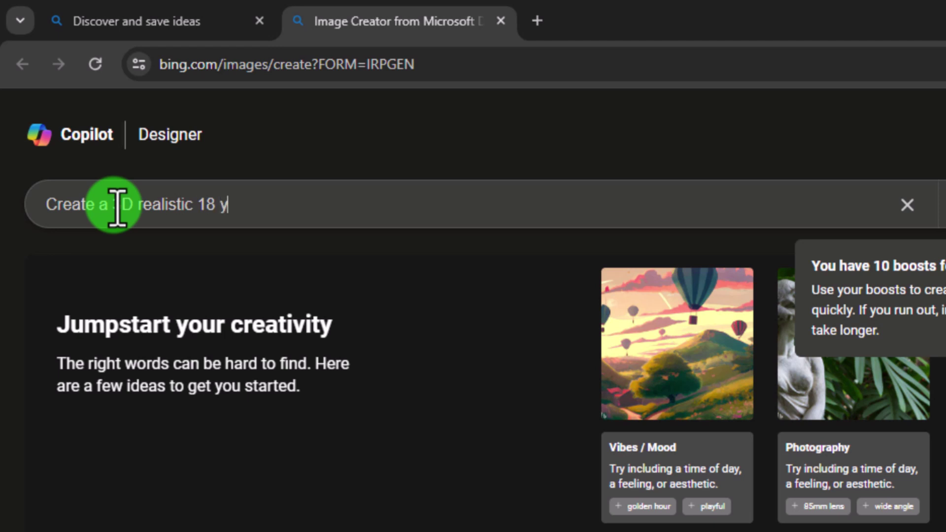
Extend the image prompt with "year-old beautiful couple boy & girl midnight time studying in his room"
{"action": "type", "text": "d"}
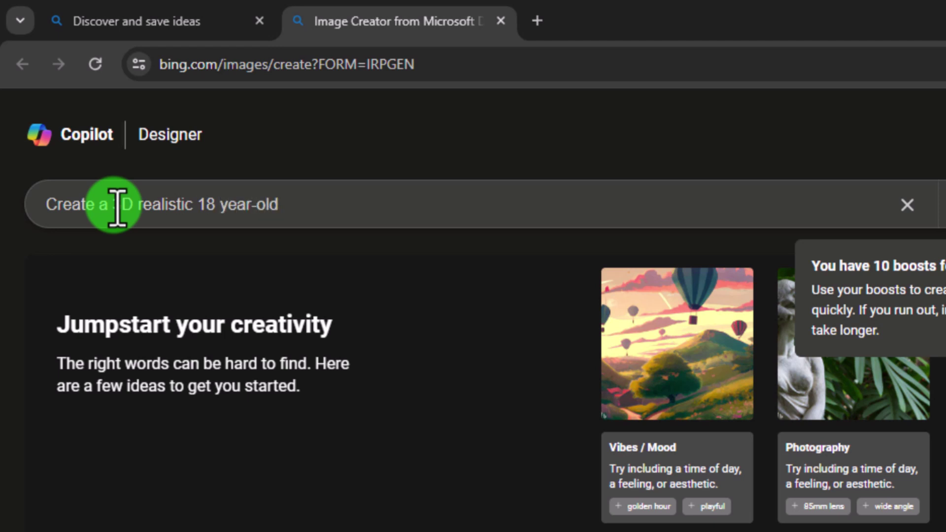
{"action": "type", "text": " beauti"}
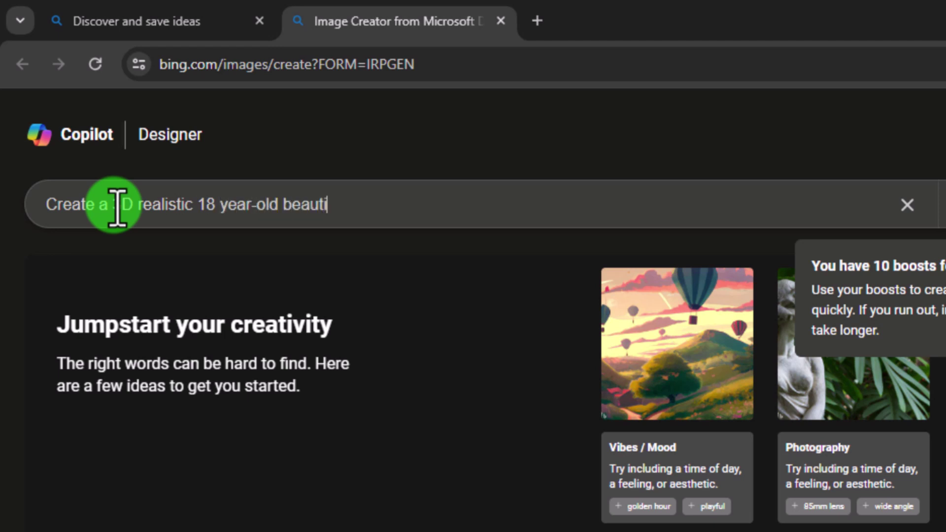
{"action": "type", "text": "ful couple boy &"}
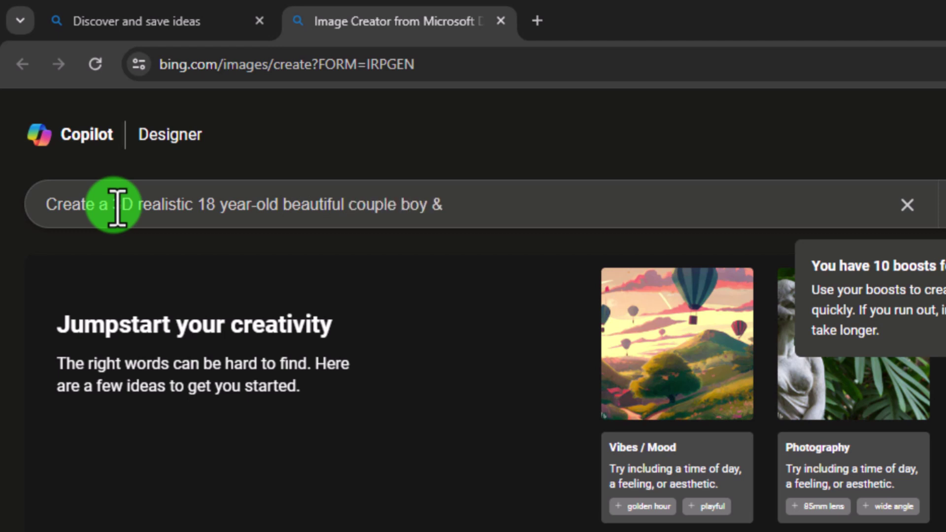
{"action": "type", "text": " girl midnight t"}
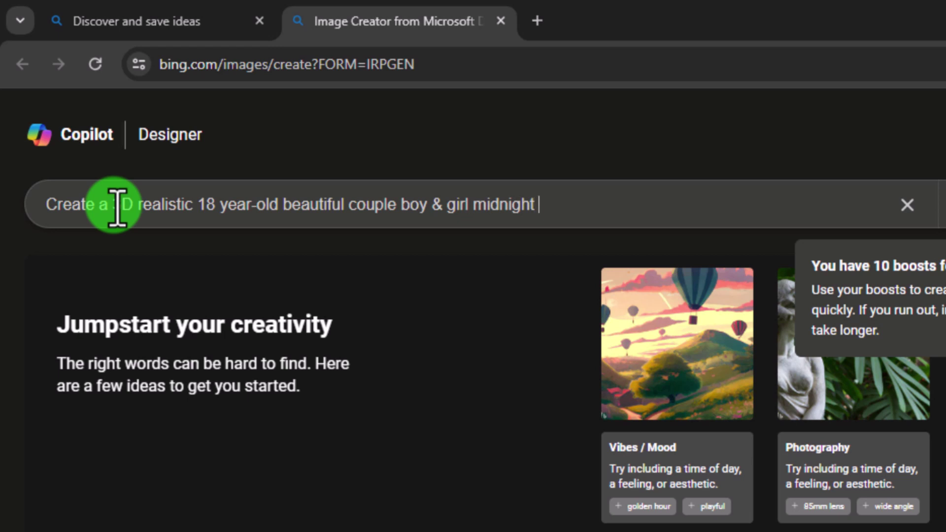
{"action": "type", "text": "time st"}
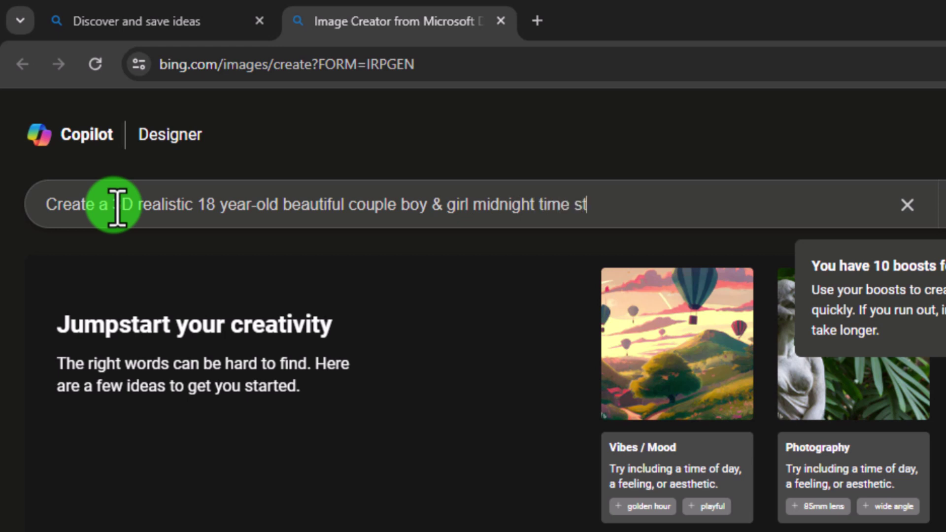
{"action": "type", "text": "udying i"}
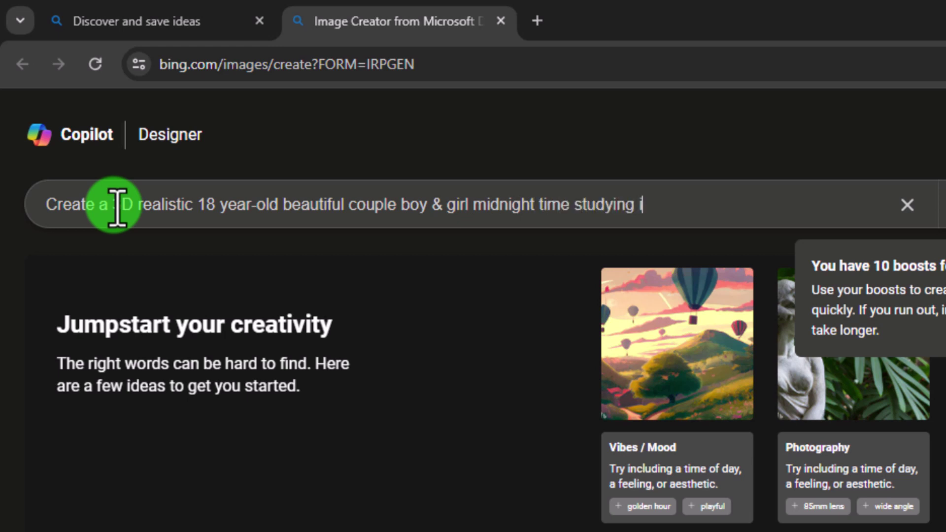
{"action": "type", "text": "n his room"}
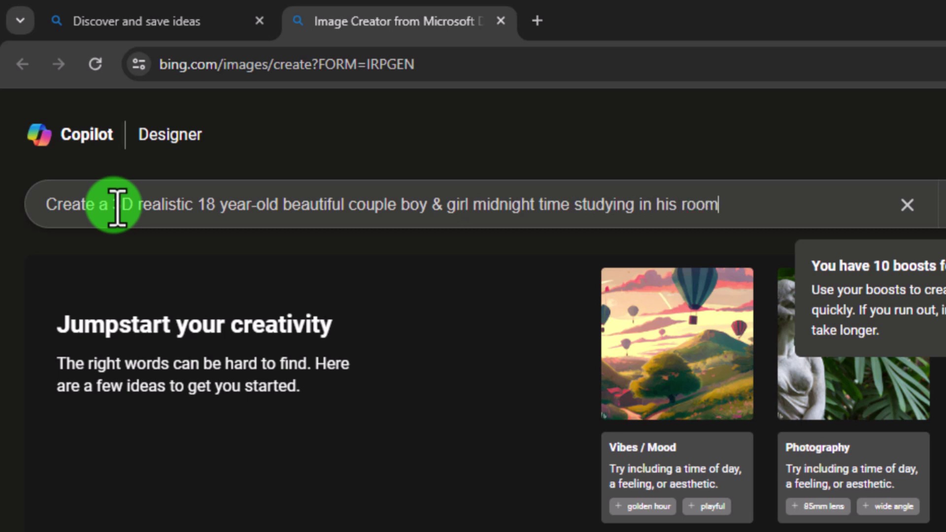
Continue the prompt with ". prepared his exams with happy mood smile, wearing a white hoodie"
{"action": "type", "text": ". prepared his ex"}
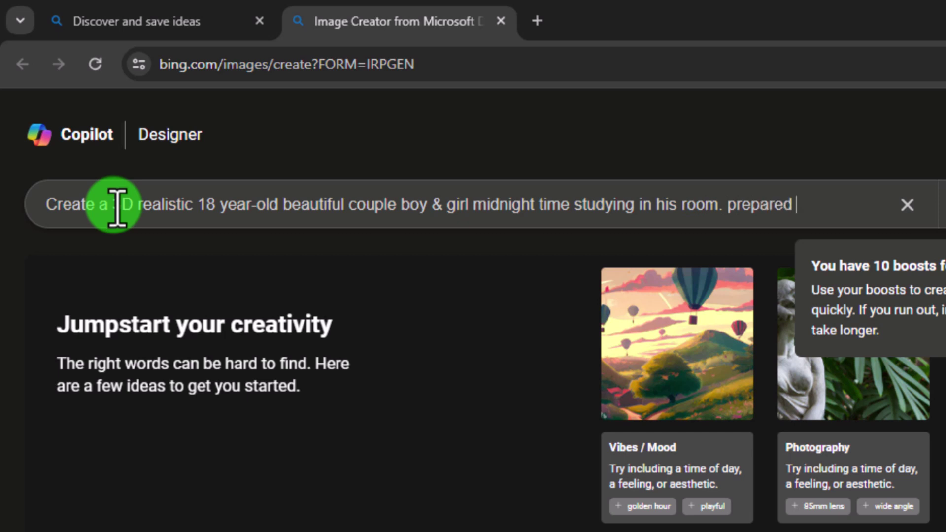
{"action": "type", "text": "am"}
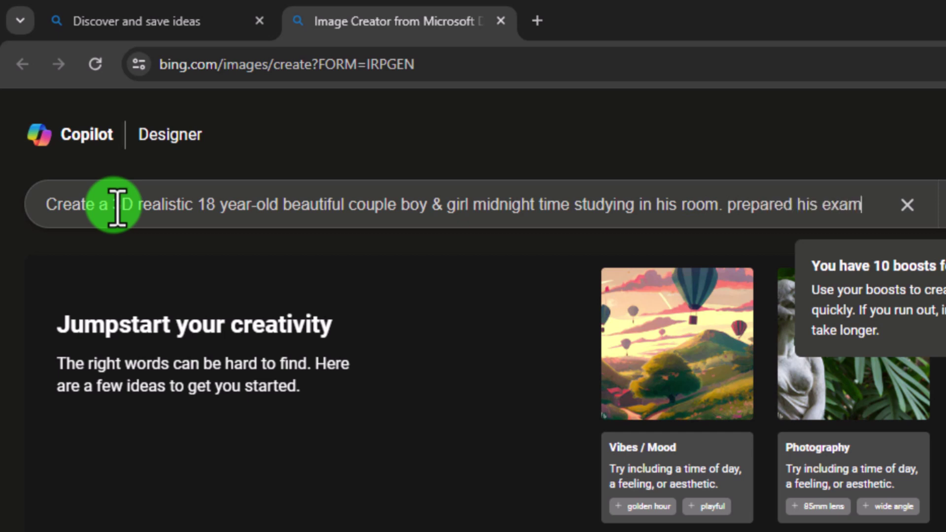
{"action": "type", "text": "s with happy"}
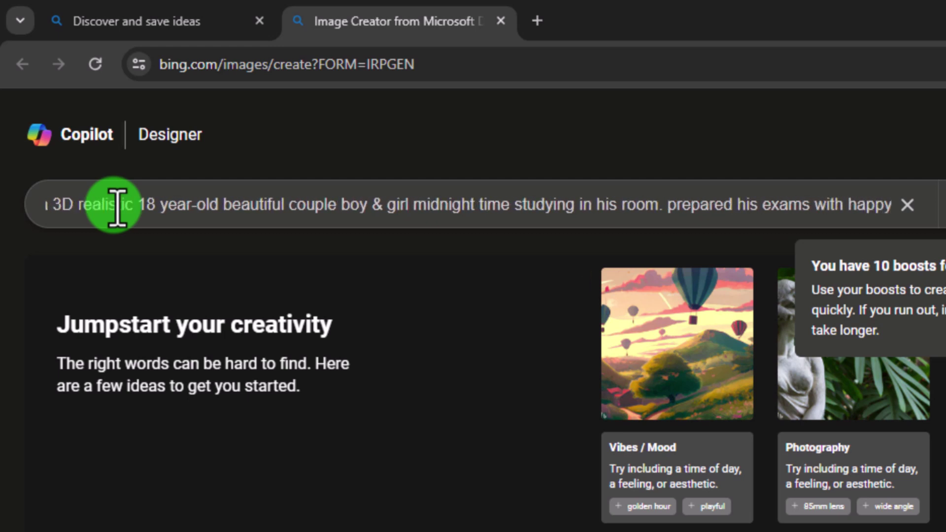
{"action": "type", "text": " mood"}
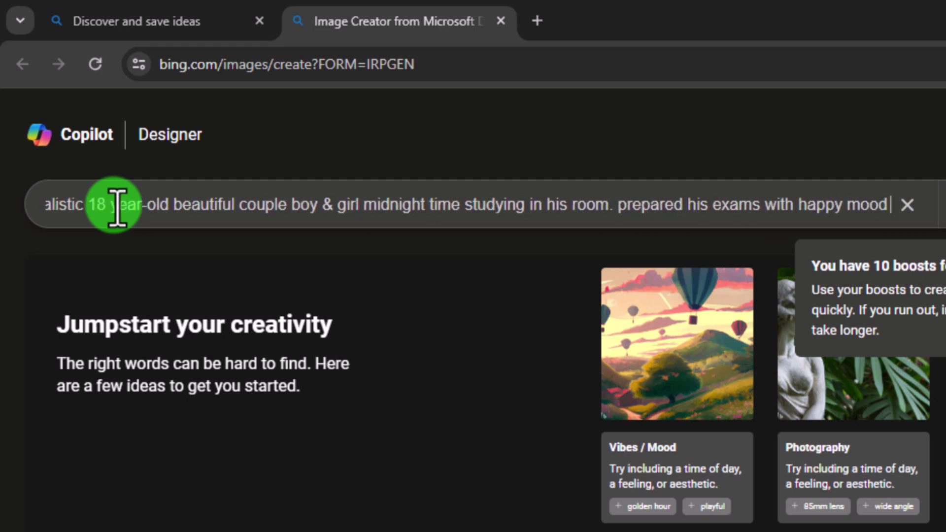
{"action": "type", "text": " smile,"}
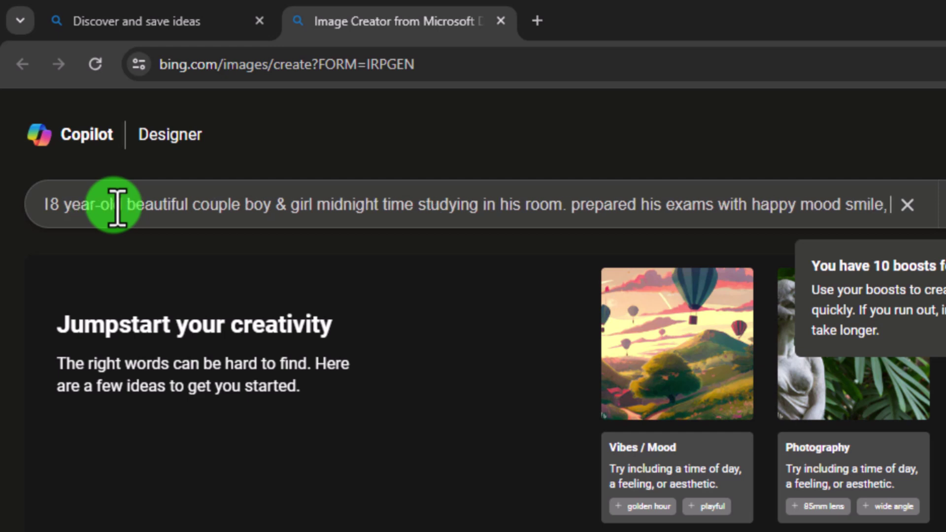
{"action": "type", "text": " wearing a"}
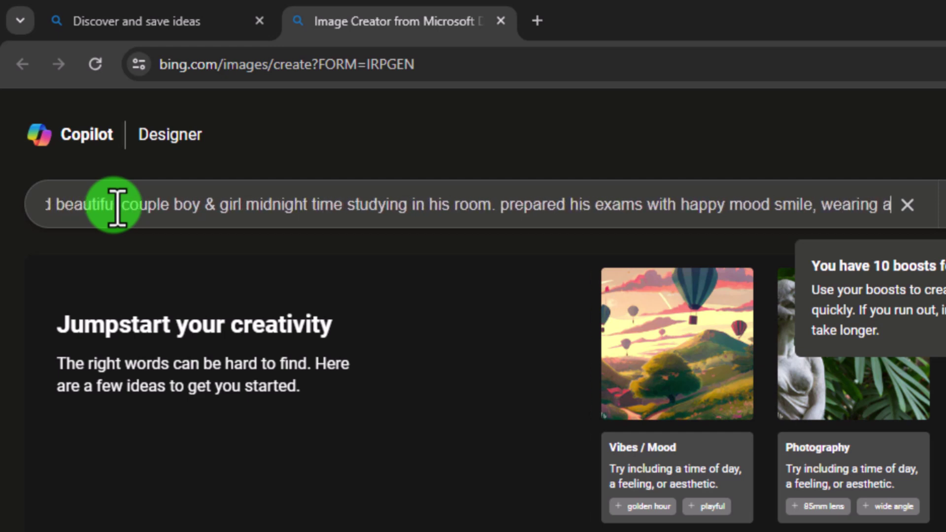
{"action": "type", "text": " white hood"}
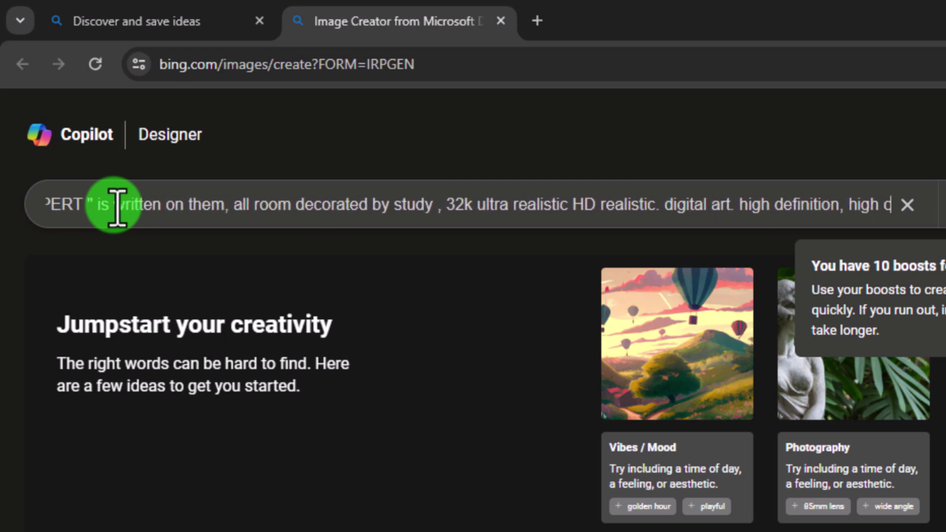
End the prompt with "high contrast, high color saturation." and generate the images
{"action": "type", "text": "ontrast, high co"}
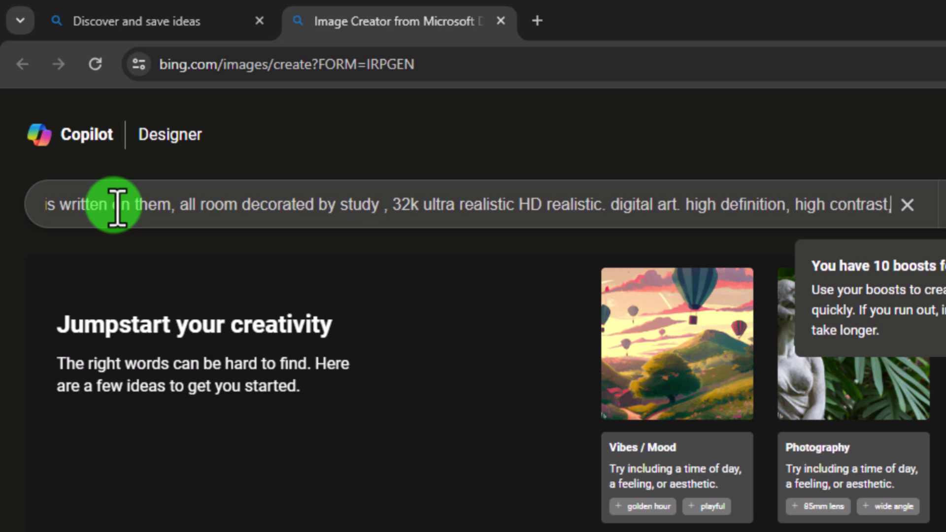
{"action": "type", "text": "lor"}
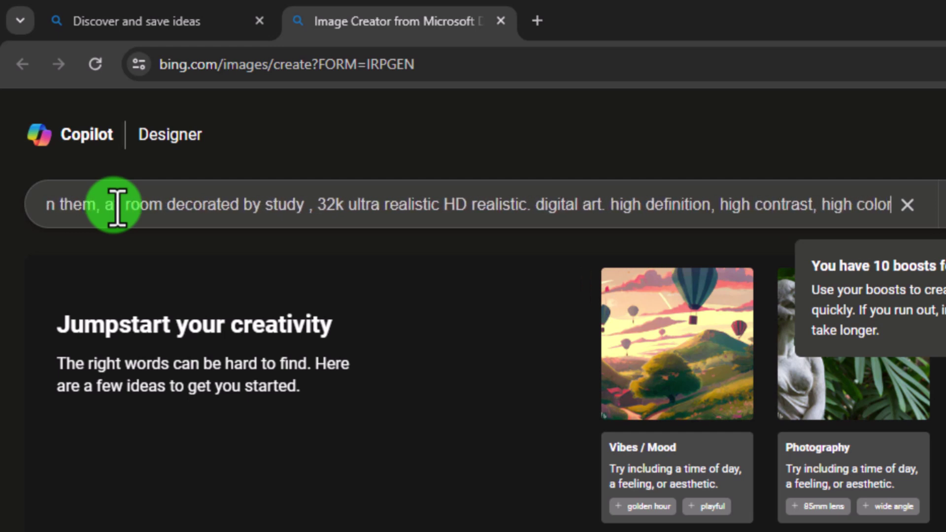
{"action": "type", "text": " satur"}
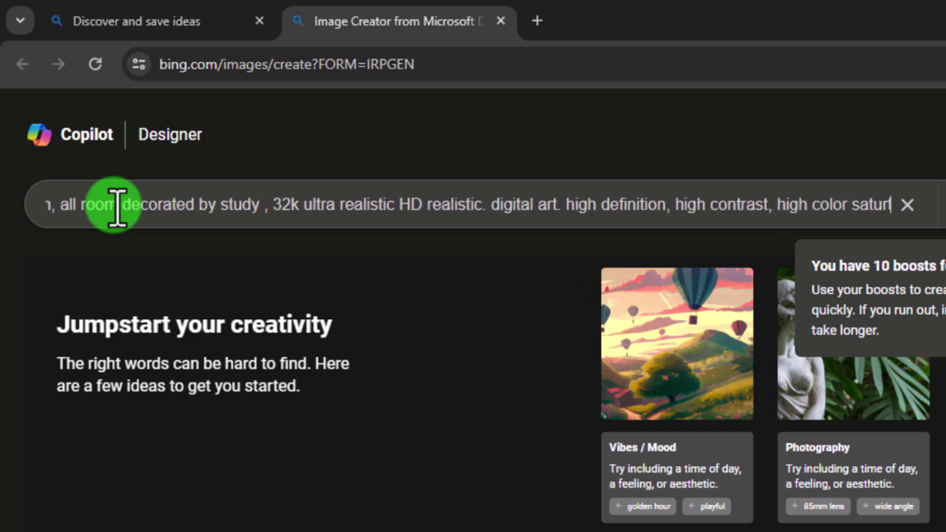
{"action": "type", "text": "ation."}
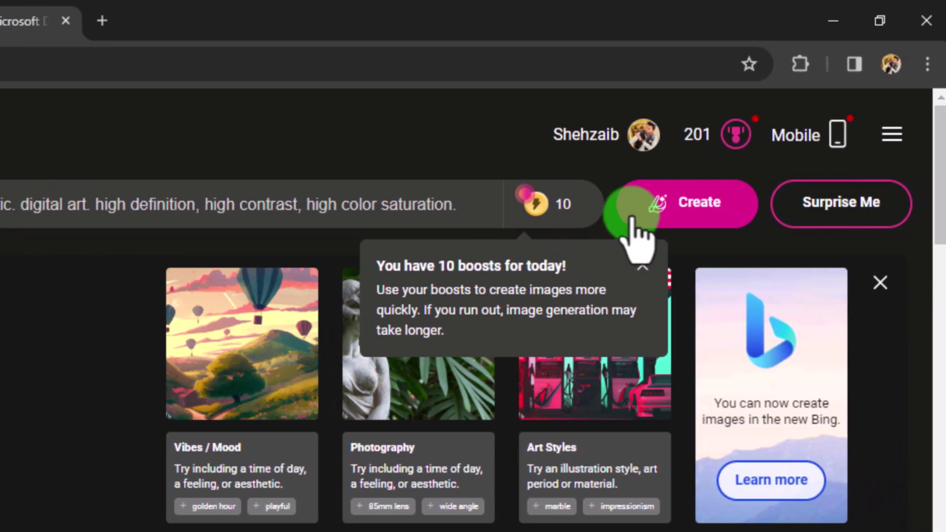
{"action": "left_click", "coordinate": [945, 207]}
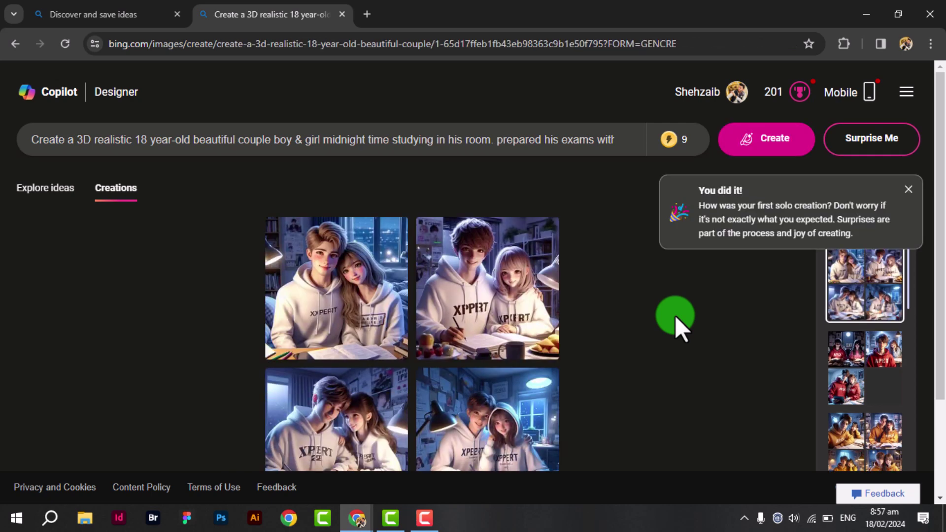
View the generated white-hoodie couple images one by one at full size, and return to the results
{"action": "left_click", "coordinate": [342, 307]}
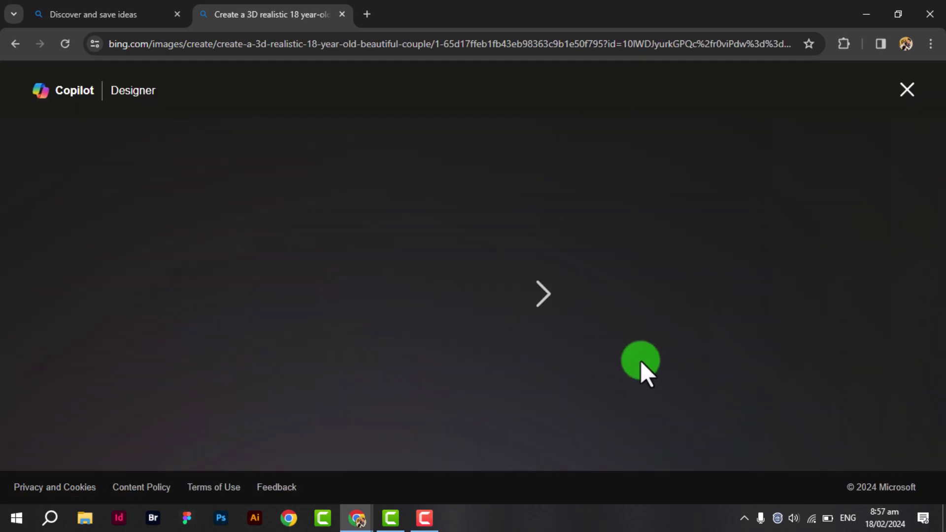
{"action": "left_click", "coordinate": [539, 298]}
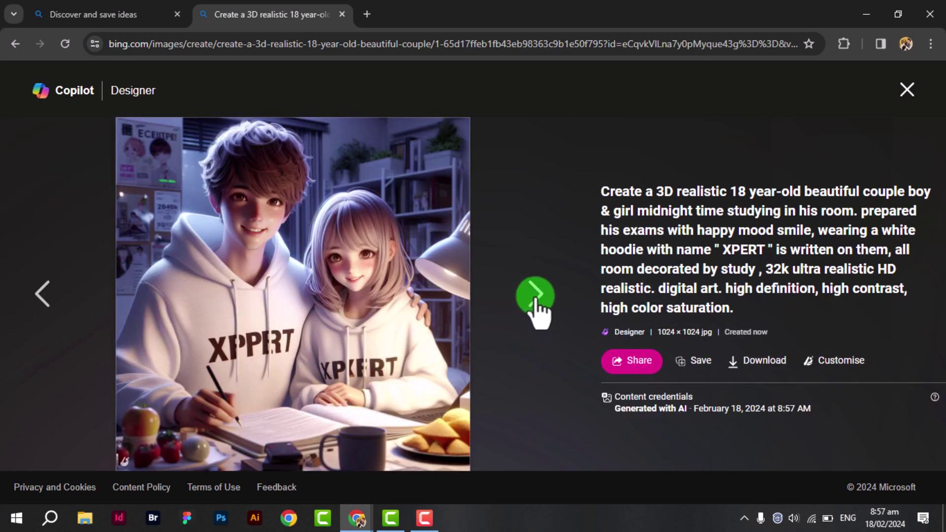
{"action": "left_click", "coordinate": [535, 295]}
{"action": "left_click", "coordinate": [532, 295]}
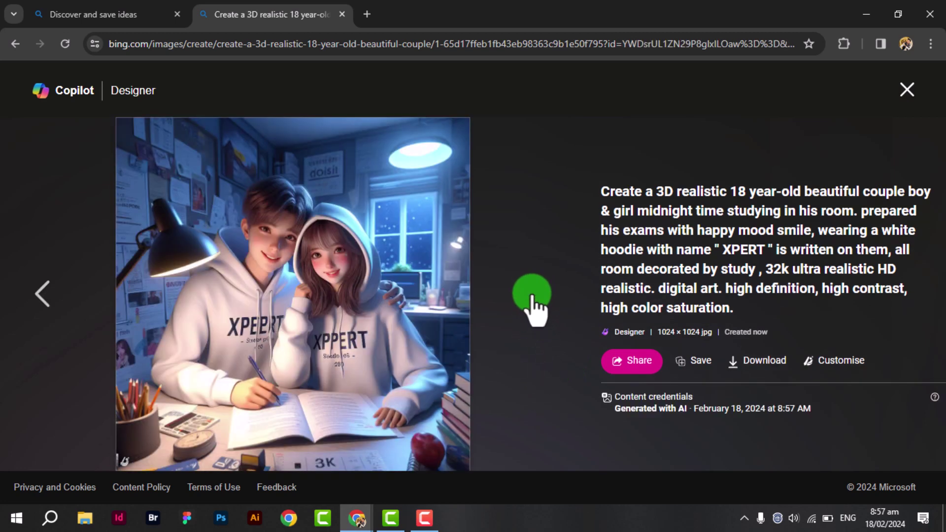
{"action": "left_click", "coordinate": [906, 90]}
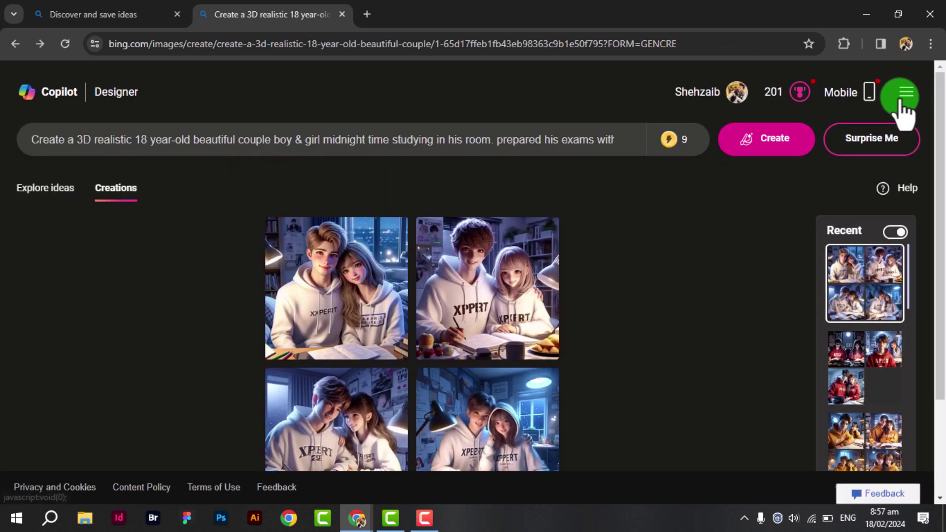
Change the hoodie colour in the prompt from white to black and generate a new set of images
{"action": "left_click", "coordinate": [266, 173]}
{"action": "key", "text": "Right"}
{"action": "key", "text": "Right"}
{"action": "key", "text": "Right"}
{"action": "key", "text": "Right"}
{"action": "key", "text": "Right"}
{"action": "key", "text": "Right"}
{"action": "key", "text": "Right"}
{"action": "key", "text": "Right"}
{"action": "key", "text": "Right"}
{"action": "key", "text": "Right"}
{"action": "key", "text": "Right"}
{"action": "key", "text": "Right"}
{"action": "key", "text": "Right"}
{"action": "key", "text": "Right"}
{"action": "key", "text": "Right"}
{"action": "key", "text": "Right"}
{"action": "key", "text": "Right"}
{"action": "key", "text": "Right"}
{"action": "key", "text": "Right"}
{"action": "key", "text": "Right"}
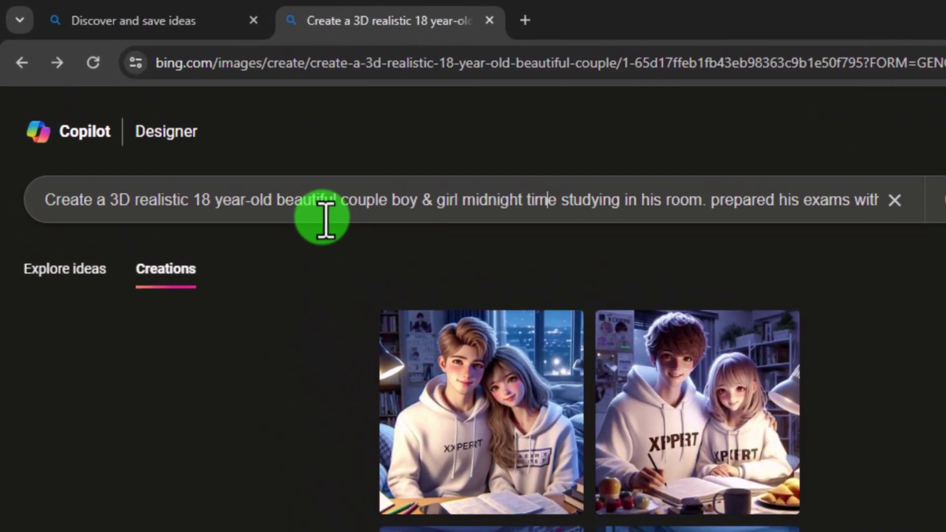
{"action": "key", "text": "Right"}
{"action": "key", "text": "Right"}
{"action": "key", "text": "Right"}
{"action": "key", "text": "Right"}
{"action": "key", "text": "Right"}
{"action": "key", "text": "Right"}
{"action": "key", "text": "Right"}
{"action": "key", "text": "Right"}
{"action": "key", "text": "Right"}
{"action": "key", "text": "Right"}
{"action": "key", "text": "Right"}
{"action": "key", "text": "Right"}
{"action": "key", "text": "Right"}
{"action": "key", "text": "Right"}
{"action": "key", "text": "Right"}
{"action": "key", "text": "Right"}
{"action": "key", "text": "Right"}
{"action": "key", "text": "Right"}
{"action": "key", "text": "Right"}
{"action": "key", "text": "Right"}
{"action": "key", "text": "Left"}
{"action": "key", "text": "Left"}
{"action": "key", "text": "Left"}
{"action": "key", "text": "Left"}
{"action": "key", "text": "Left"}
{"action": "key", "text": "Left"}
{"action": "key", "text": "Left"}
{"action": "key", "text": "Left"}
{"action": "key", "text": "Left"}
{"action": "key", "text": "Left"}
{"action": "key", "text": "Left"}
{"action": "key", "text": "Left"}
{"action": "key", "text": "Left"}
{"action": "key", "text": "Left"}
{"action": "key", "text": "Left"}
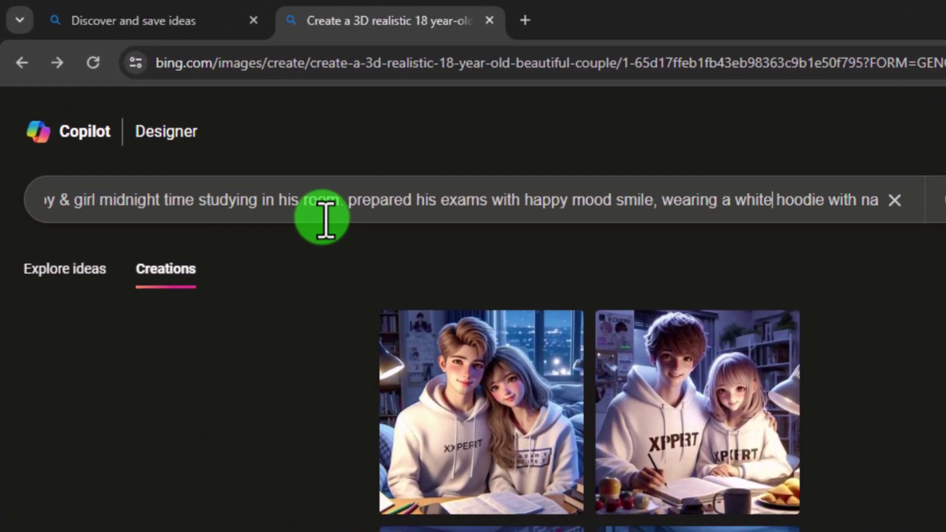
{"action": "key", "text": "BackSpace"}
{"action": "key", "text": "BackSpace"}
{"action": "key", "text": "BackSpace"}
{"action": "key", "text": "BackSpace"}
{"action": "key", "text": "BackSpace"}
{"action": "type", "text": "black"}
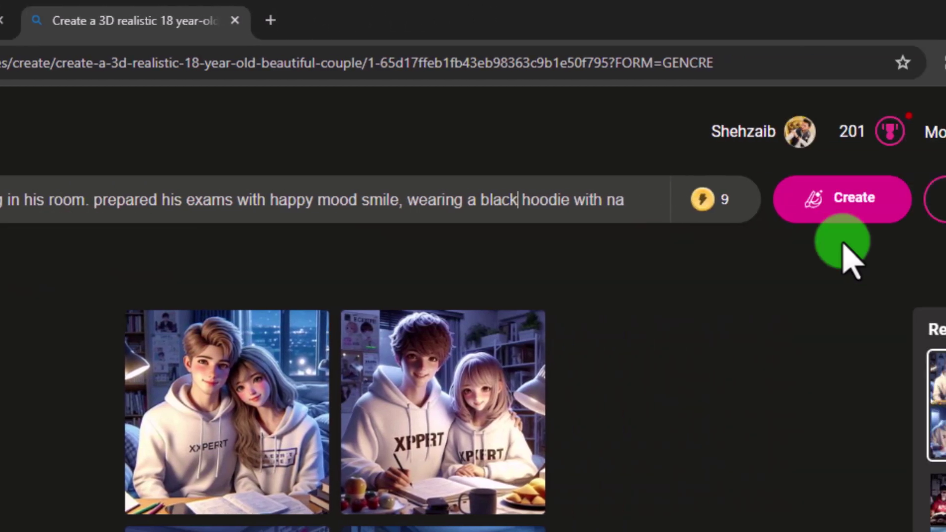
{"action": "left_click", "coordinate": [850, 207]}
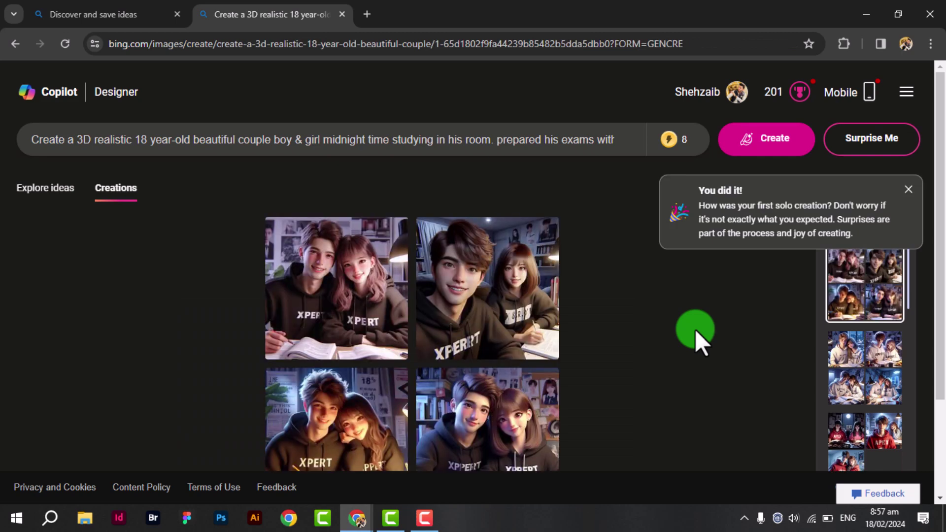
Look through the generated black-hoodie couple images at full size, and return to the results
{"action": "left_click", "coordinate": [337, 334]}
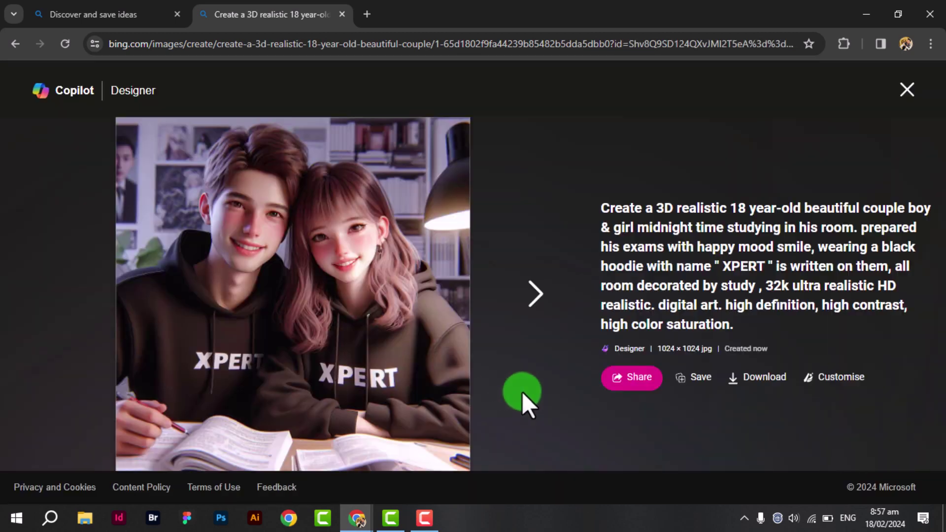
{"action": "left_click", "coordinate": [533, 303]}
{"action": "left_click", "coordinate": [534, 303]}
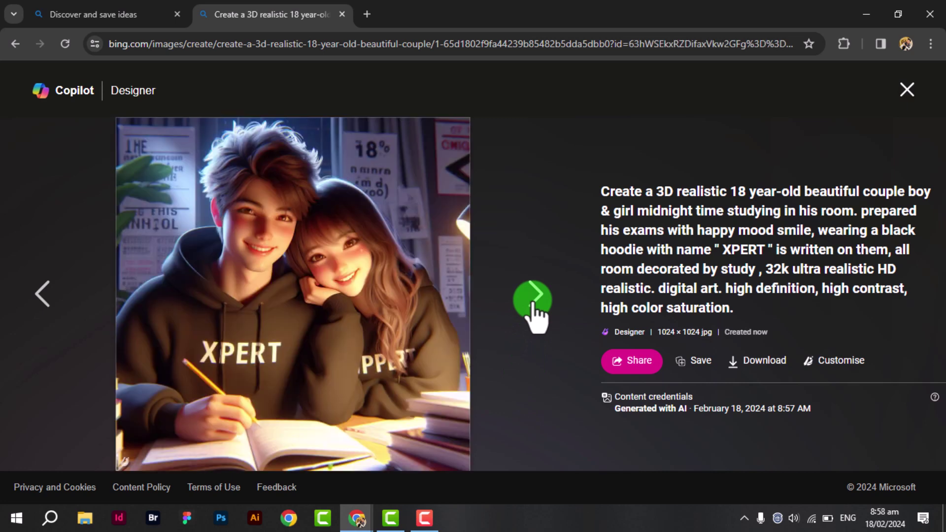
{"action": "left_click", "coordinate": [534, 303]}
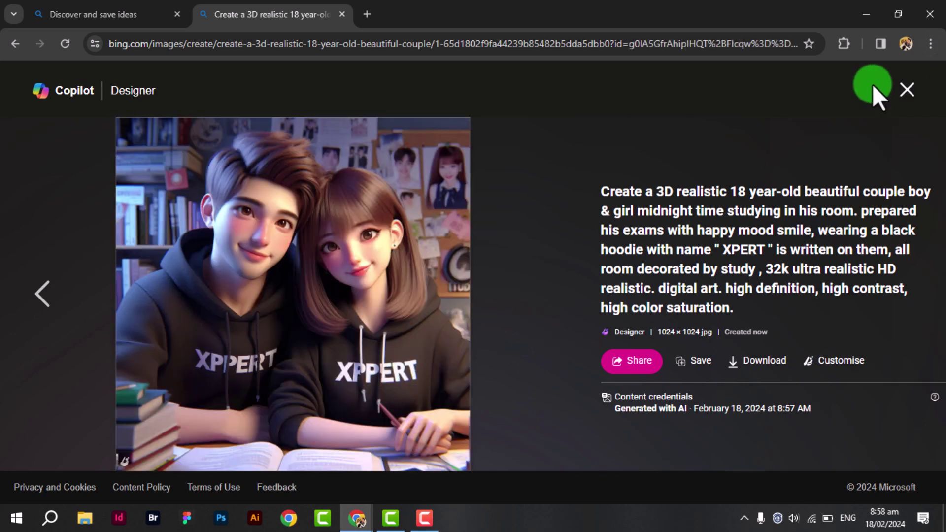
{"action": "left_click", "coordinate": [906, 90]}
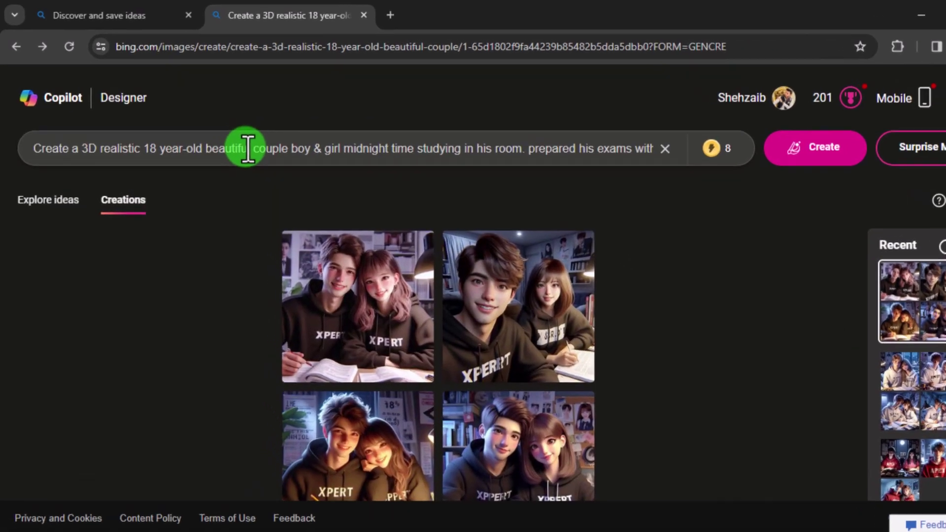
Replace the hoodie colour "black" in the prompt with "purple" and generate another set of images
{"action": "left_click", "coordinate": [247, 149]}
{"action": "key", "text": "ctrl+Right"}
{"action": "key", "text": "ctrl+Right"}
{"action": "key", "text": "ctrl+Right"}
{"action": "key", "text": "ctrl+Right"}
{"action": "key", "text": "ctrl+Right"}
{"action": "key", "text": "ctrl+Right"}
{"action": "key", "text": "ctrl+Right"}
{"action": "key", "text": "ctrl+Right"}
{"action": "key", "text": "ctrl+Right"}
{"action": "key", "text": "ctrl+Right"}
{"action": "key", "text": "ctrl+Right"}
{"action": "key", "text": "ctrl+Right"}
{"action": "key", "text": "ctrl+Right"}
{"action": "key", "text": "ctrl+Right"}
{"action": "key", "text": "ctrl+Right"}
{"action": "key", "text": "ctrl+Right"}
{"action": "key", "text": "ctrl+Right"}
{"action": "key", "text": "ctrl+Right"}
{"action": "key", "text": "ctrl+Right"}
{"action": "key", "text": "ctrl+Right"}
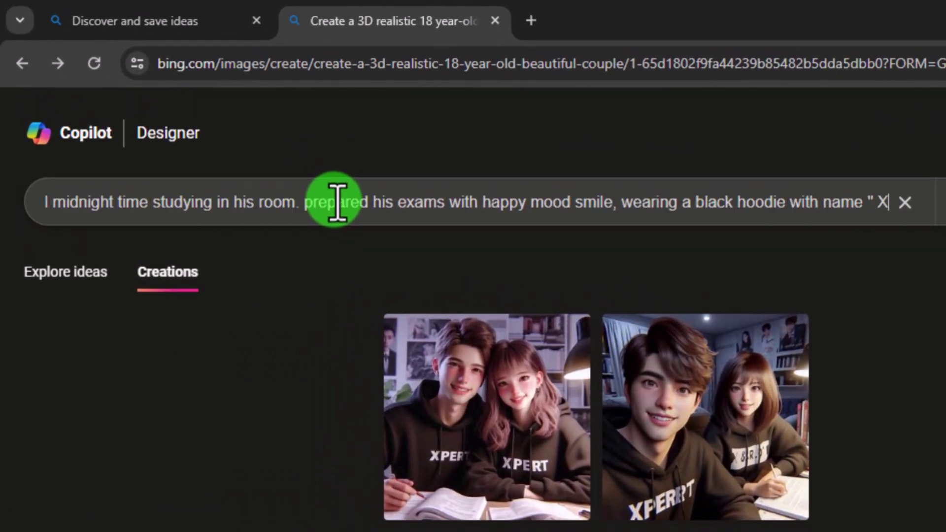
{"action": "key", "text": "ctrl+Right"}
{"action": "key", "text": "ctrl+Left"}
{"action": "key", "text": "ctrl+Left"}
{"action": "key", "text": "ctrl+Left"}
{"action": "key", "text": "ctrl+Left"}
{"action": "key", "text": "ctrl+BackSpace"}
{"action": "type", "text": "p"}
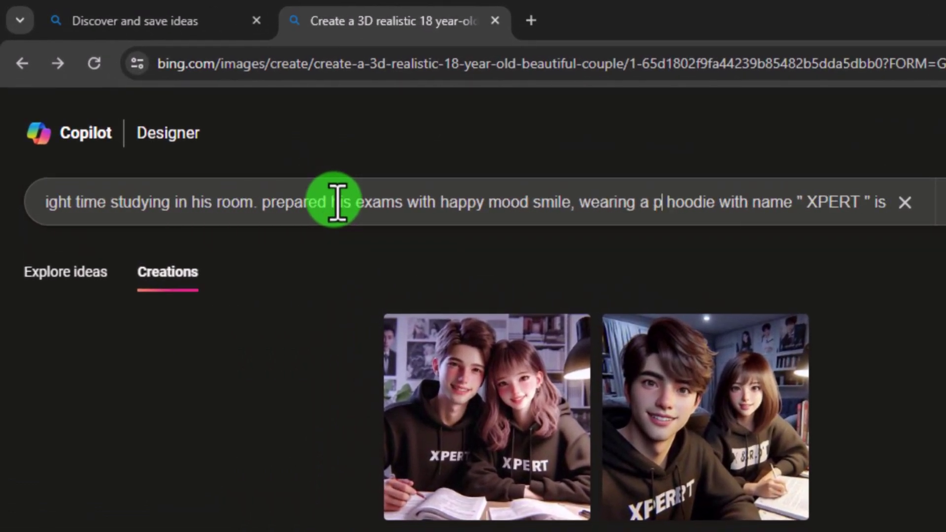
{"action": "type", "text": "urple"}
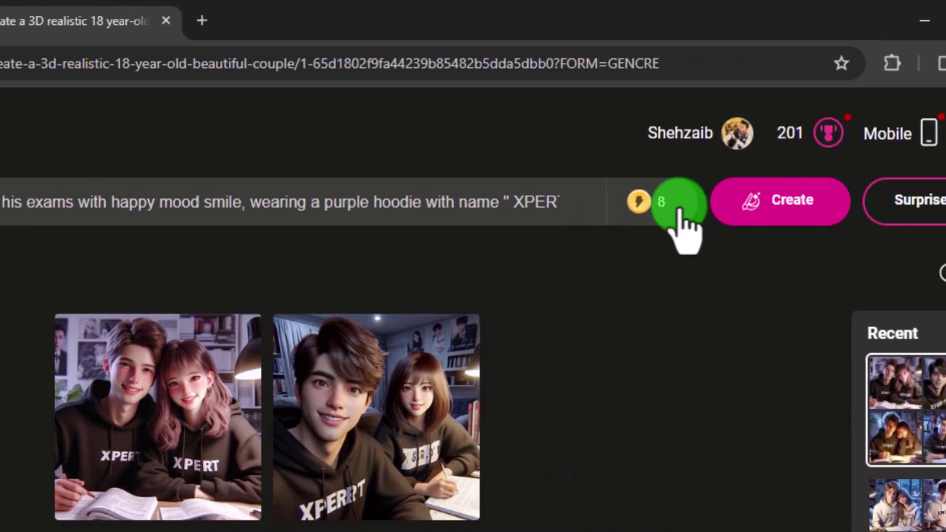
{"action": "left_click", "coordinate": [783, 201]}
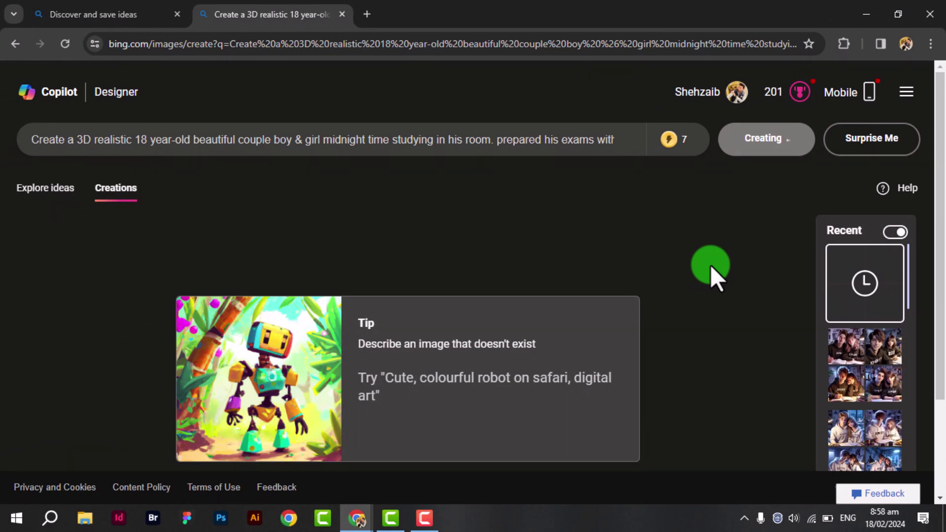
Look through the generated purple-hoodie couple images at full size, and return to the results
{"action": "left_click", "coordinate": [338, 317]}
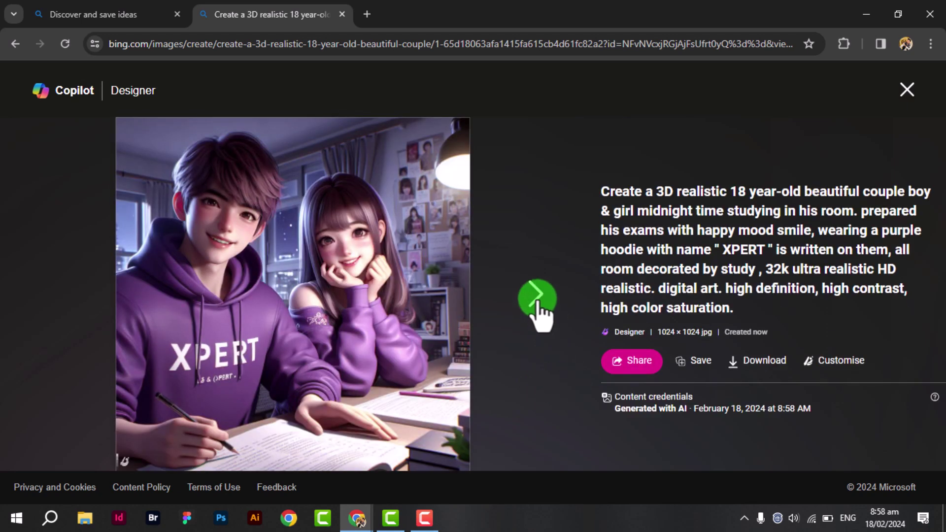
{"action": "left_click", "coordinate": [538, 299]}
{"action": "left_click", "coordinate": [537, 299]}
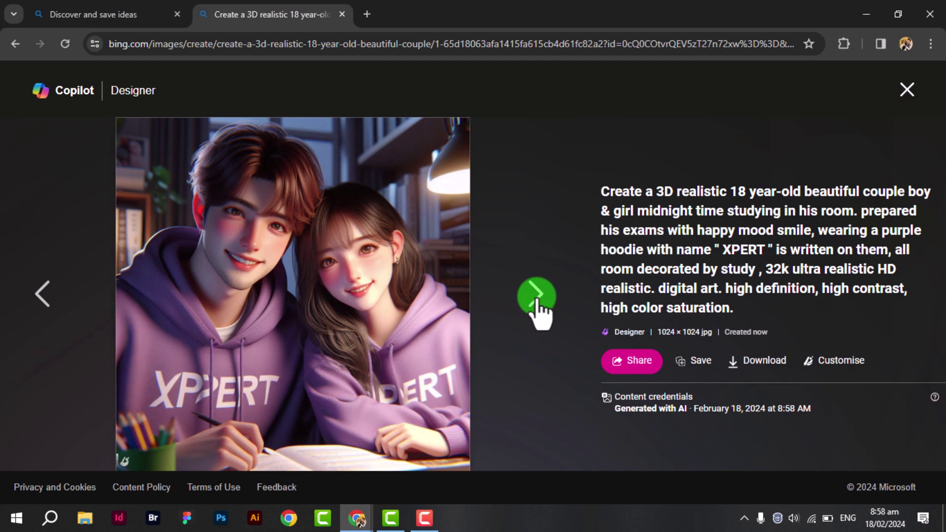
{"action": "left_click", "coordinate": [537, 299]}
{"action": "left_click", "coordinate": [907, 90]}
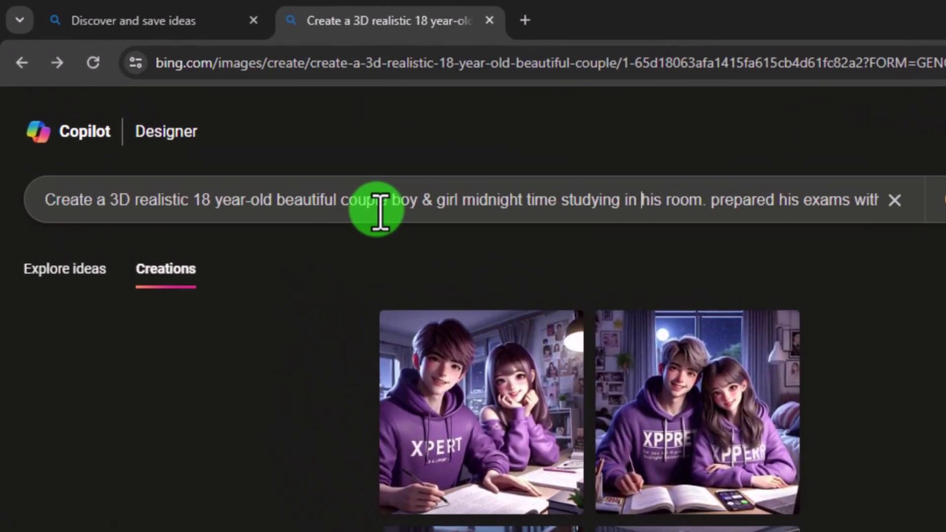
Replace the hoodie colour "purple" in the prompt with "dark pink" and generate a new set of images
{"action": "key", "text": "Right"}
{"action": "key", "text": "Right"}
{"action": "key", "text": "Right"}
{"action": "key", "text": "Right"}
{"action": "key", "text": "Right"}
{"action": "key", "text": "Right"}
{"action": "key", "text": "Right"}
{"action": "key", "text": "Right"}
{"action": "key", "text": "Right"}
{"action": "key", "text": "Right"}
{"action": "key", "text": "Right"}
{"action": "key", "text": "Right"}
{"action": "key", "text": "Right"}
{"action": "key", "text": "Right"}
{"action": "key", "text": "Right"}
{"action": "key", "text": "Right"}
{"action": "key", "text": "Right"}
{"action": "key", "text": "Right"}
{"action": "key", "text": "Right"}
{"action": "key", "text": "Right"}
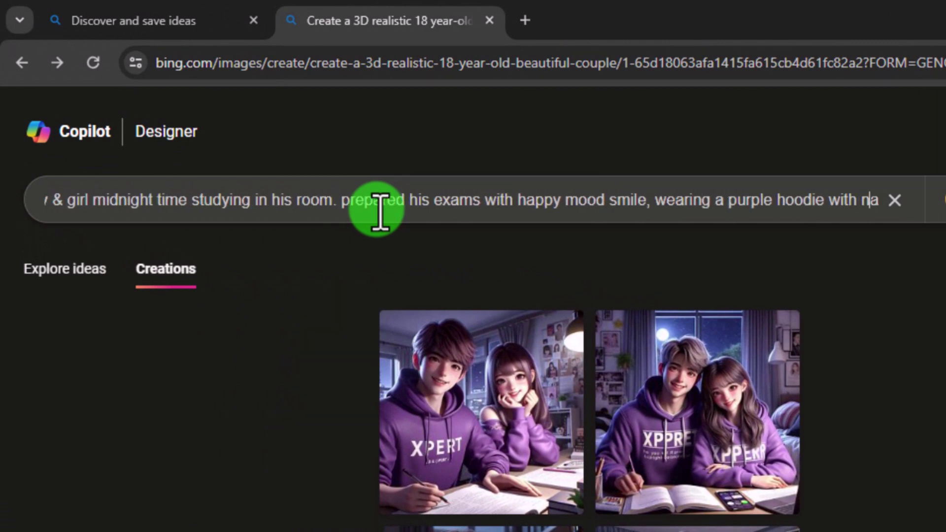
{"action": "key", "text": "Left"}
{"action": "key", "text": "Left"}
{"action": "key", "text": "Left"}
{"action": "key", "text": "Left"}
{"action": "key", "text": "Left"}
{"action": "key", "text": "Left"}
{"action": "key", "text": "Left"}
{"action": "key", "text": "Left"}
{"action": "key", "text": "Left"}
{"action": "key", "text": "Left"}
{"action": "key", "text": "Left"}
{"action": "key", "text": "Left"}
{"action": "key", "text": "Left"}
{"action": "key", "text": "Left"}
{"action": "key", "text": "Left"}
{"action": "key", "text": "Left"}
{"action": "key", "text": "Right"}
{"action": "key", "text": "Right"}
{"action": "key", "text": "BackSpace"}
{"action": "key", "text": "BackSpace"}
{"action": "key", "text": "BackSpace"}
{"action": "key", "text": "BackSpace"}
{"action": "key", "text": "BackSpace"}
{"action": "key", "text": "BackSpace"}
{"action": "type", "text": "da"}
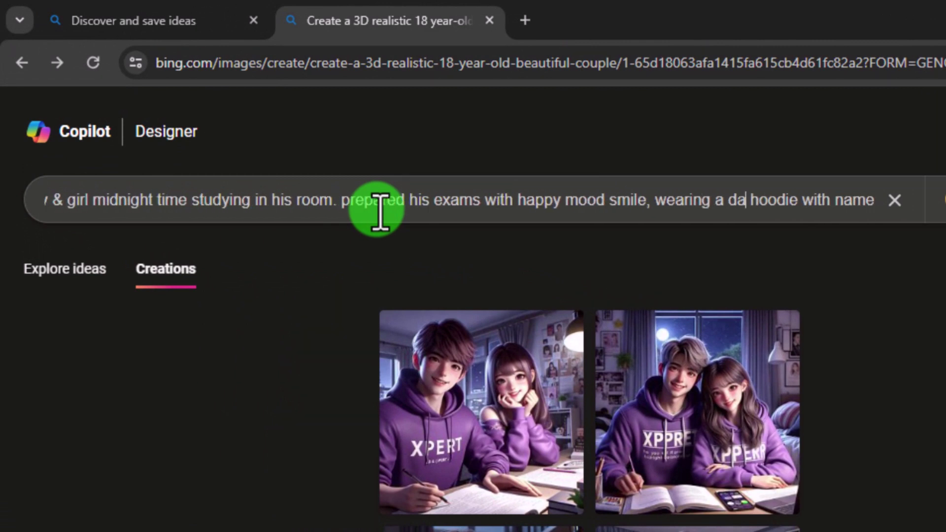
{"action": "type", "text": "rk pink"}
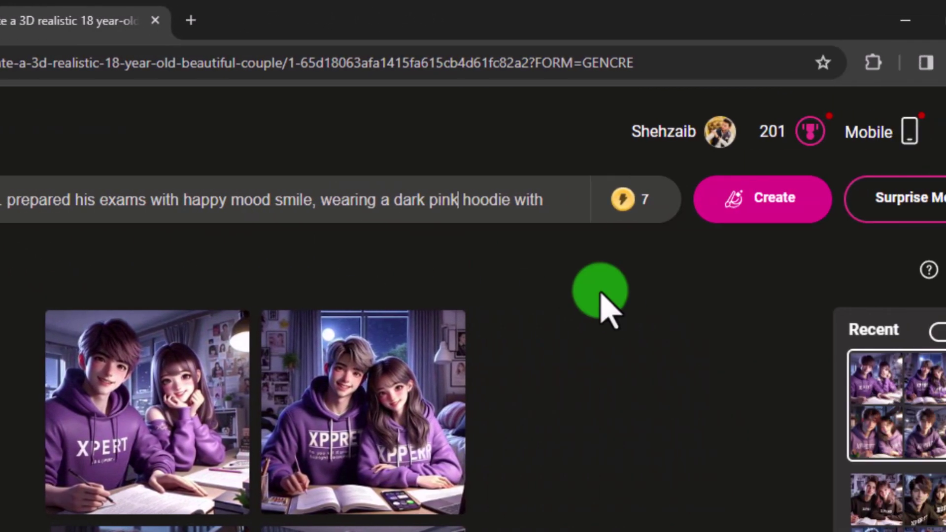
{"action": "left_click", "coordinate": [759, 208]}
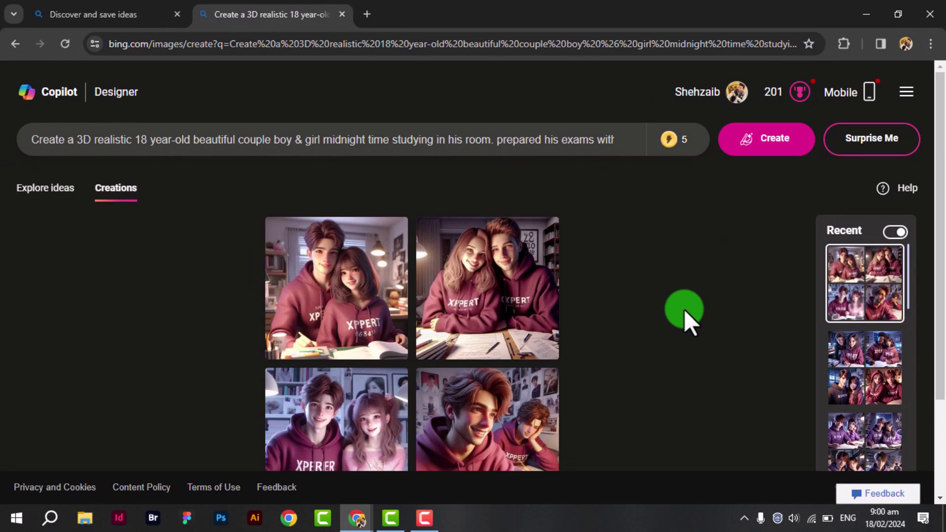
View the generated dark pink hoodie couple images at full size, going back from the last image to the previous one
{"action": "left_click", "coordinate": [372, 311]}
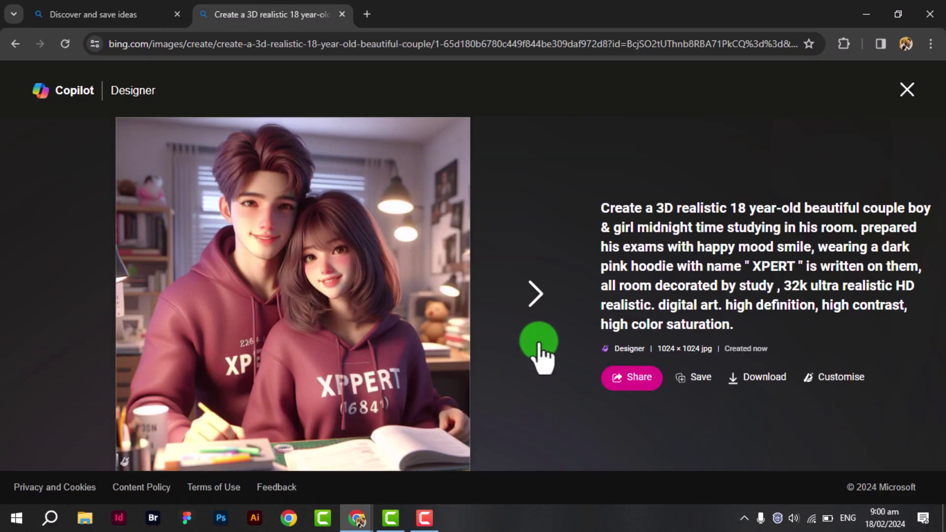
{"action": "left_click", "coordinate": [532, 296]}
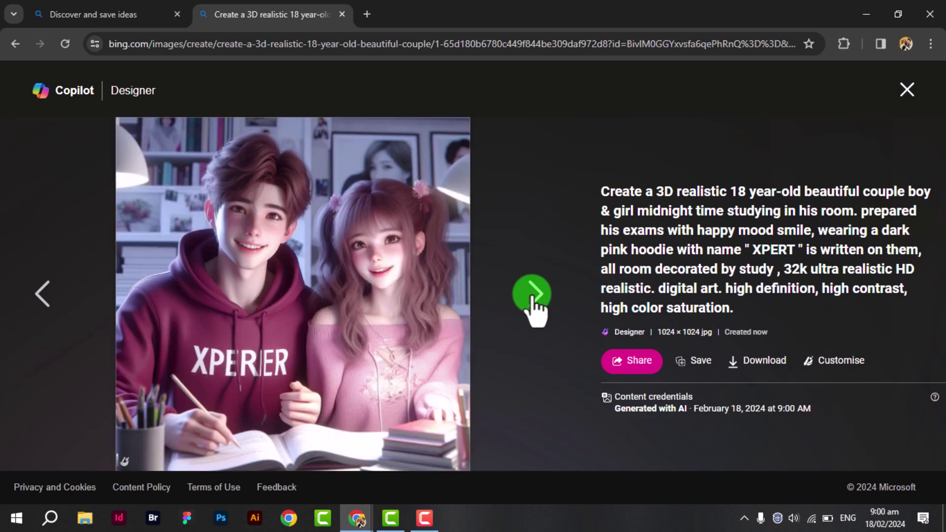
{"action": "left_click", "coordinate": [532, 298]}
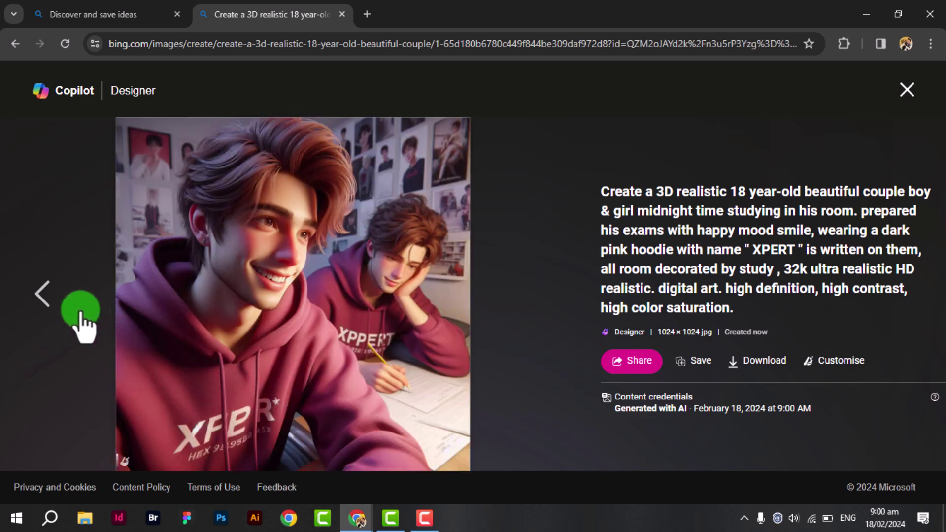
{"action": "left_click", "coordinate": [53, 302]}
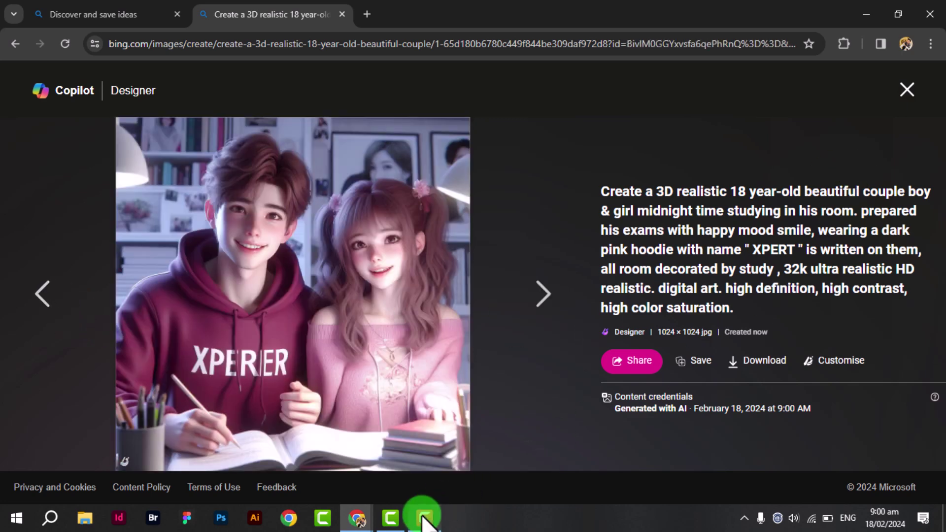